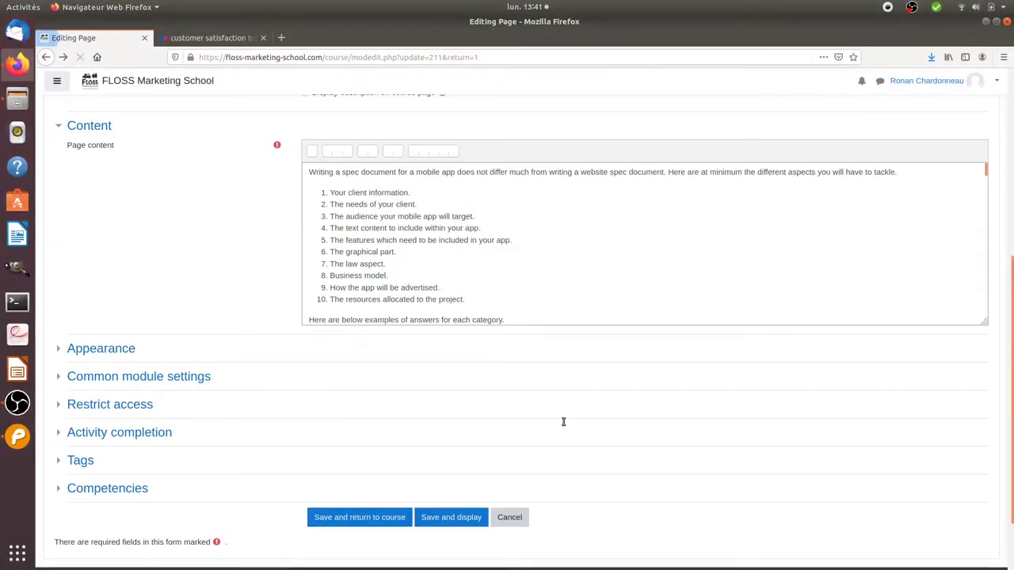
- Cancel the page edit, then highlight 'spec document' in the title and 'writing a website' in the intro
{"action": "left_click", "coordinate": [509, 526]}
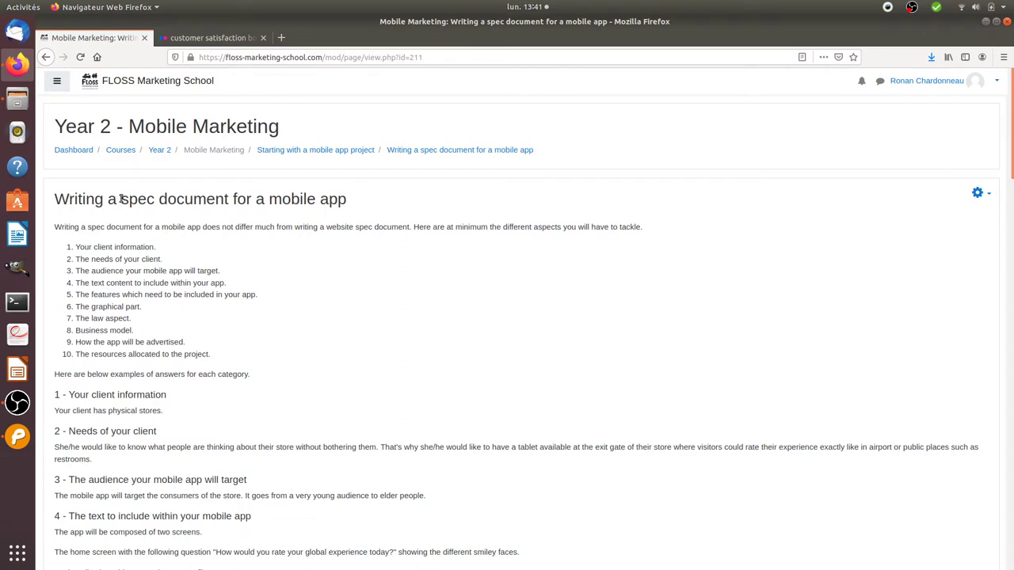
{"action": "left_click_drag", "start_coordinate": [121, 198], "coordinate": [224, 200]}
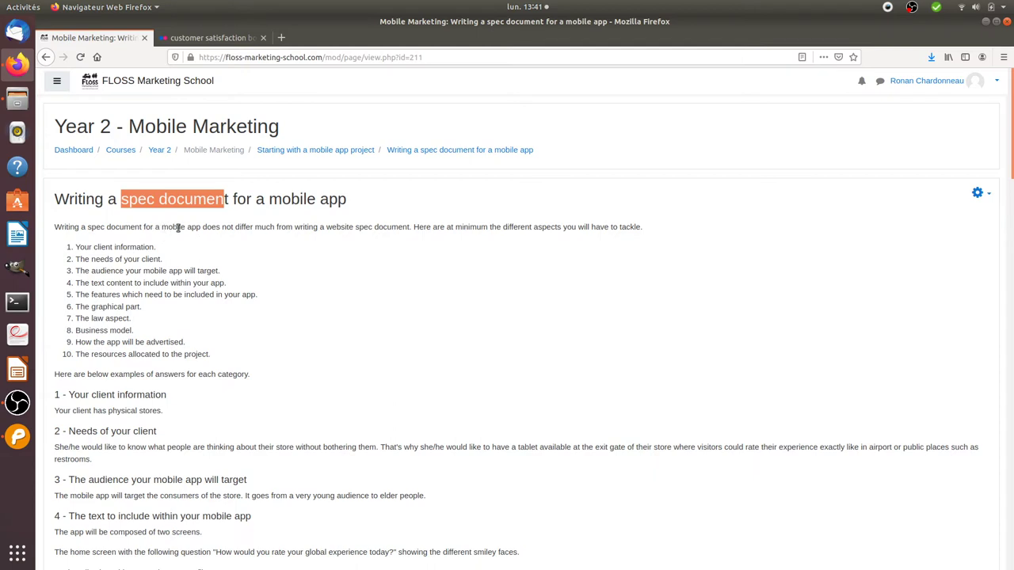
{"action": "left_click_drag", "start_coordinate": [295, 228], "coordinate": [351, 226]}
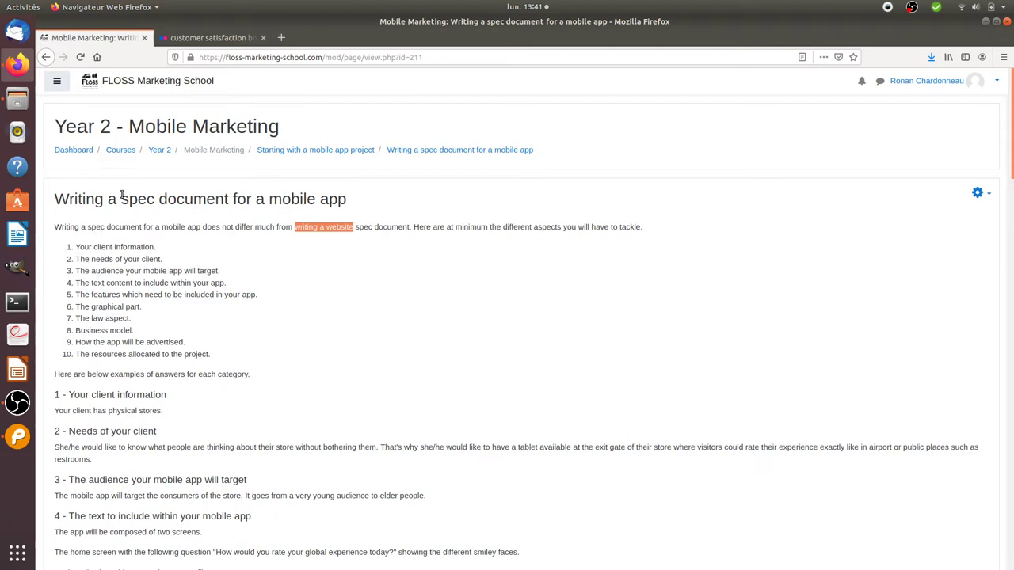
{"action": "left_click_drag", "start_coordinate": [122, 198], "coordinate": [229, 200]}
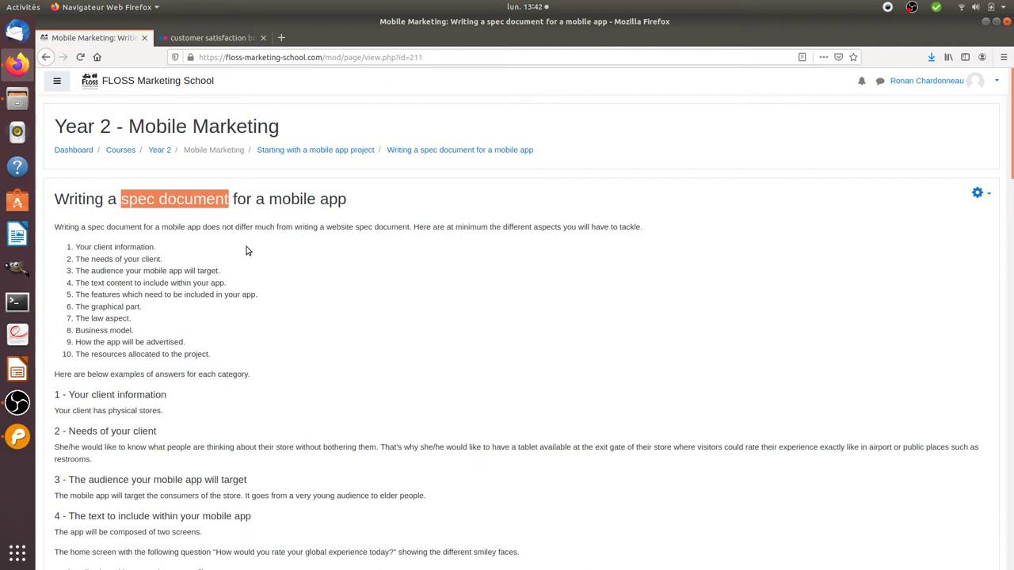
{"action": "left_click", "coordinate": [198, 263]}
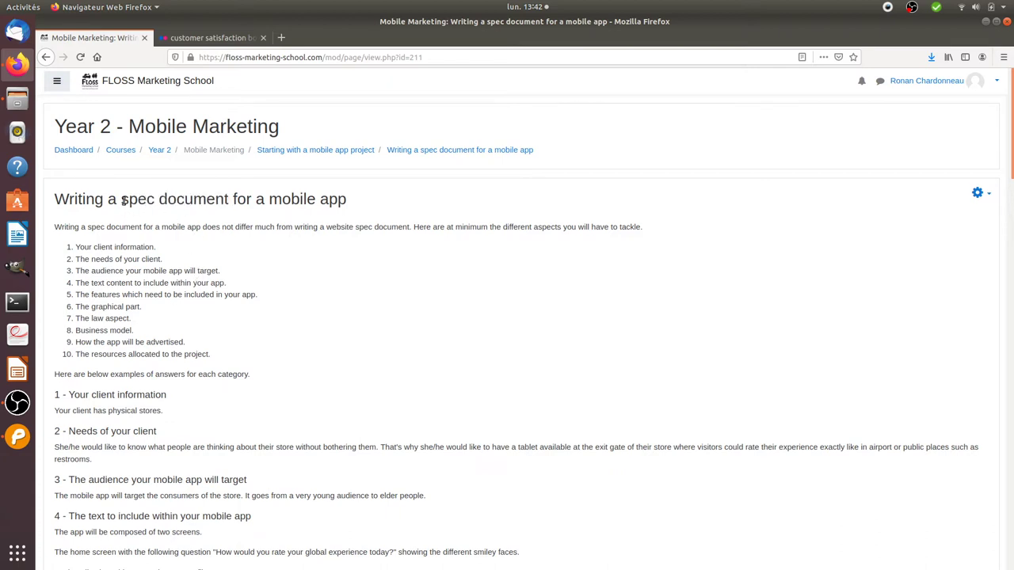
{"action": "left_click_drag", "start_coordinate": [123, 200], "coordinate": [231, 203]}
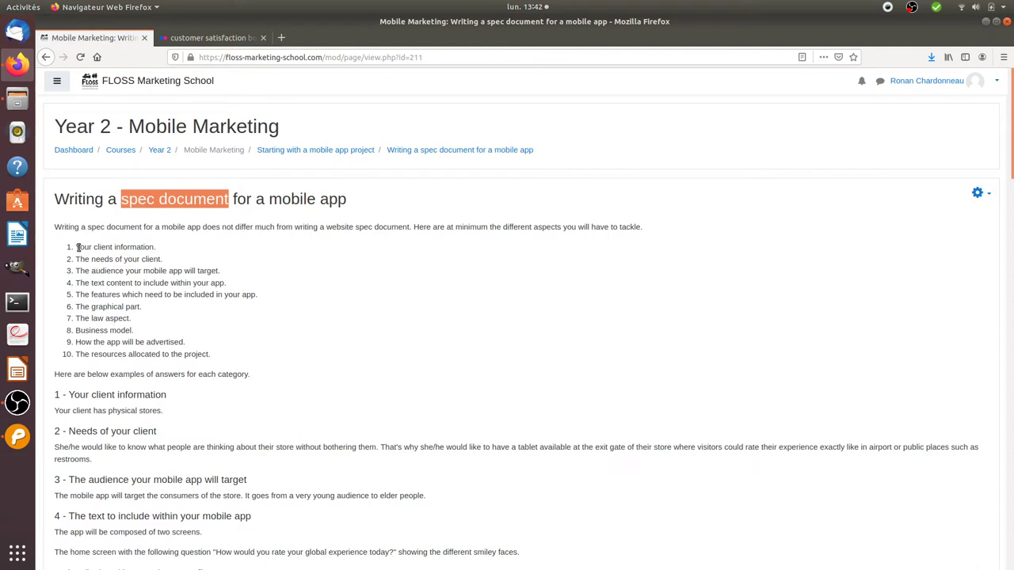
{"action": "left_click_drag", "start_coordinate": [78, 247], "coordinate": [157, 248]}
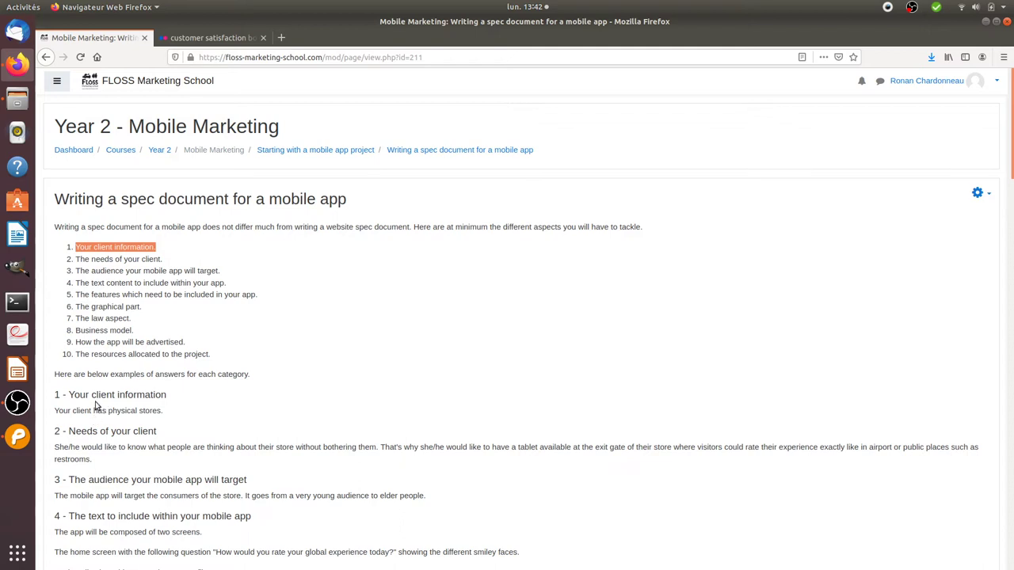
{"action": "scroll", "coordinate": [84, 415], "scroll_direction": "down", "scroll_amount": 2}
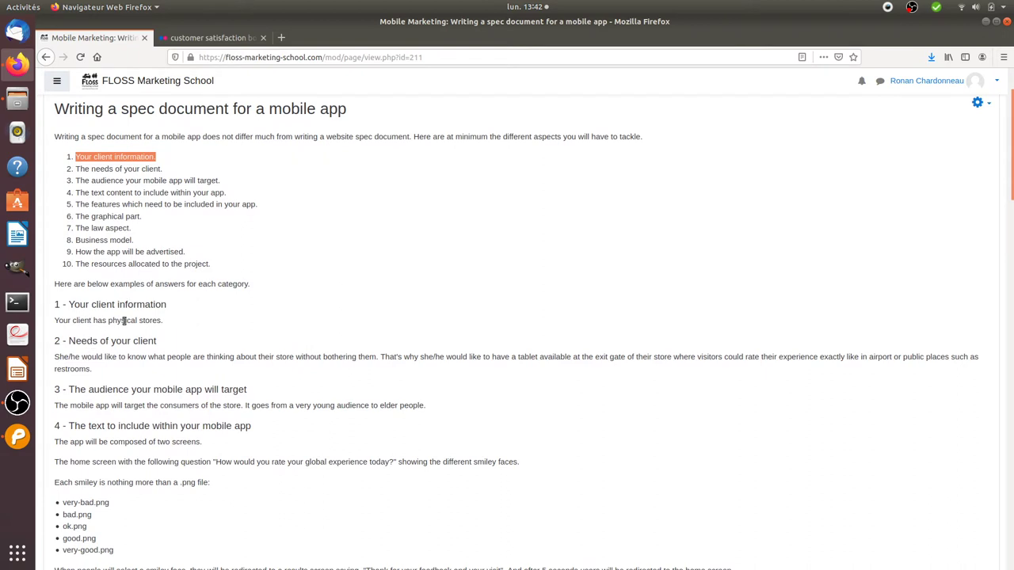
{"action": "left_click", "coordinate": [56, 345]}
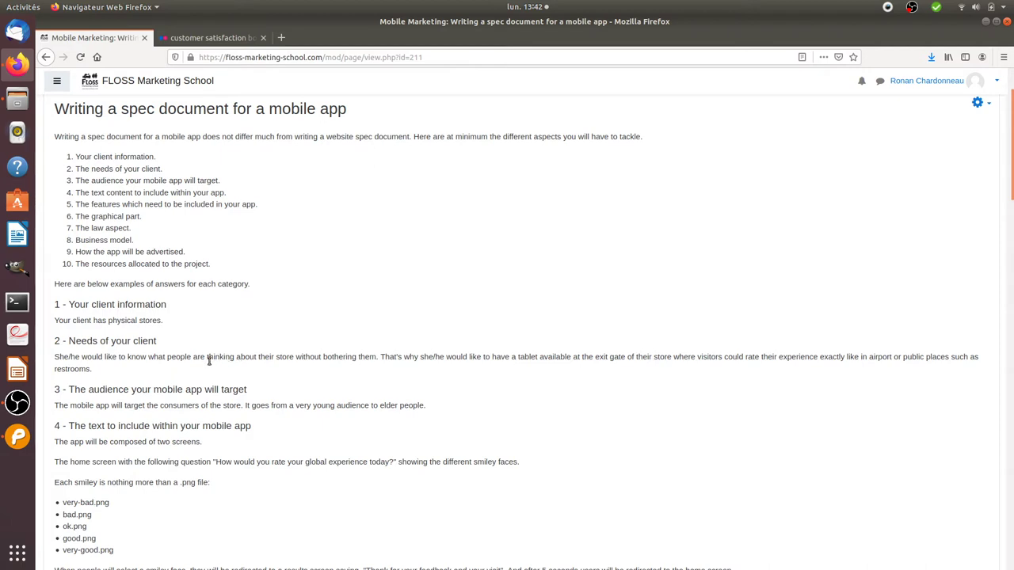
{"action": "scroll", "coordinate": [176, 371], "scroll_direction": "down", "scroll_amount": 2}
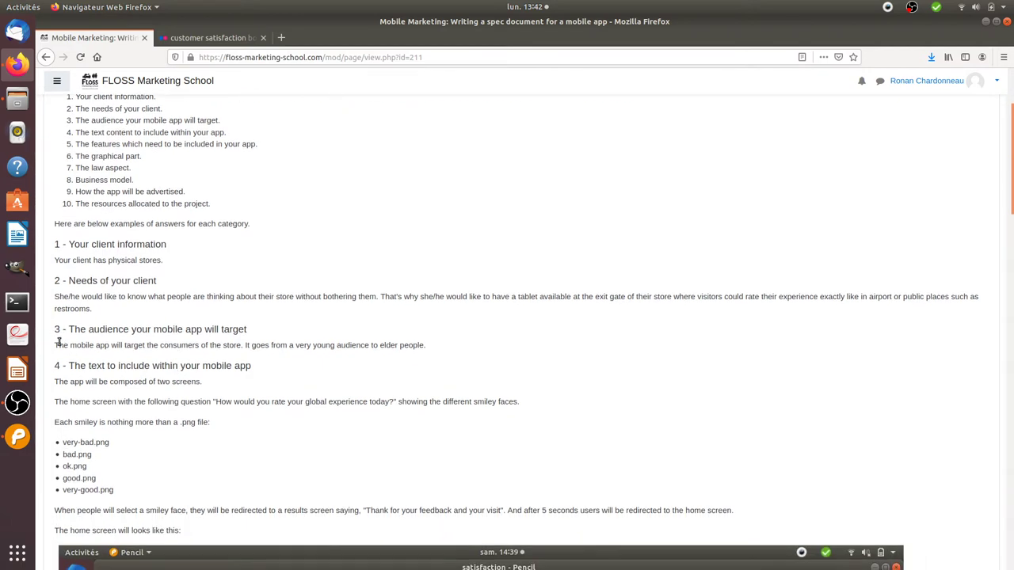
{"action": "left_click_drag", "start_coordinate": [52, 330], "coordinate": [245, 339]}
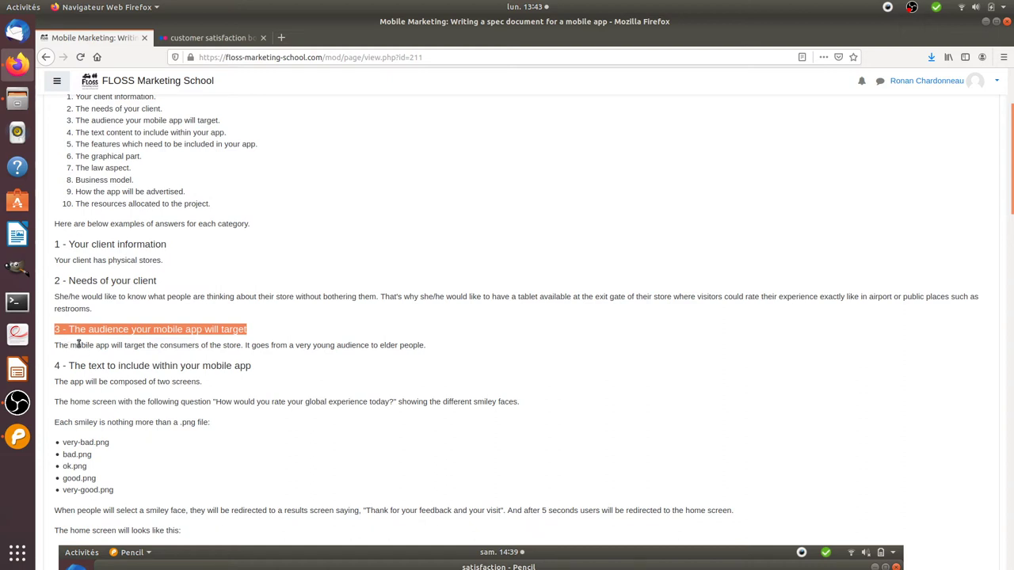
{"action": "scroll", "coordinate": [110, 345], "scroll_direction": "down", "scroll_amount": 2}
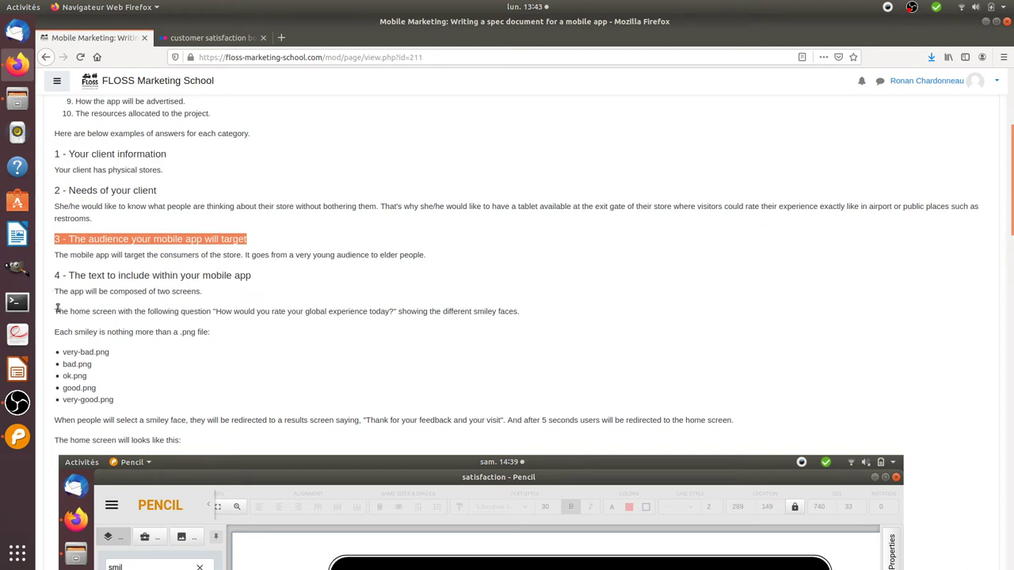
{"action": "scroll", "coordinate": [93, 331], "scroll_direction": "down", "scroll_amount": 2}
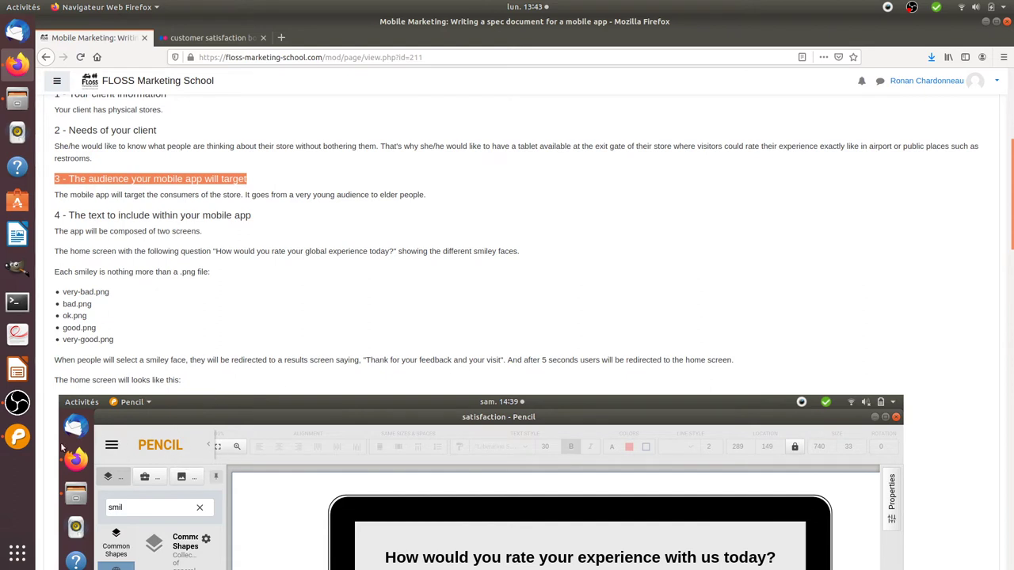
{"action": "left_click", "coordinate": [17, 436]}
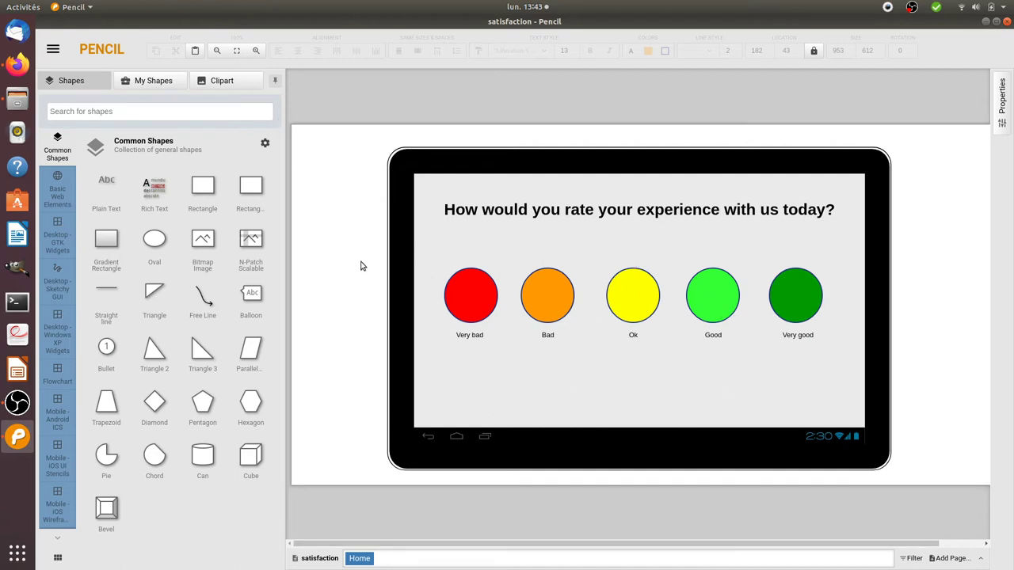
{"action": "left_click", "coordinate": [17, 63]}
{"action": "scroll", "coordinate": [262, 261], "scroll_direction": "down", "scroll_amount": 15}
{"action": "scroll", "coordinate": [428, 338], "scroll_direction": "up", "scroll_amount": 10}
{"action": "scroll", "coordinate": [460, 349], "scroll_direction": "down", "scroll_amount": 5}
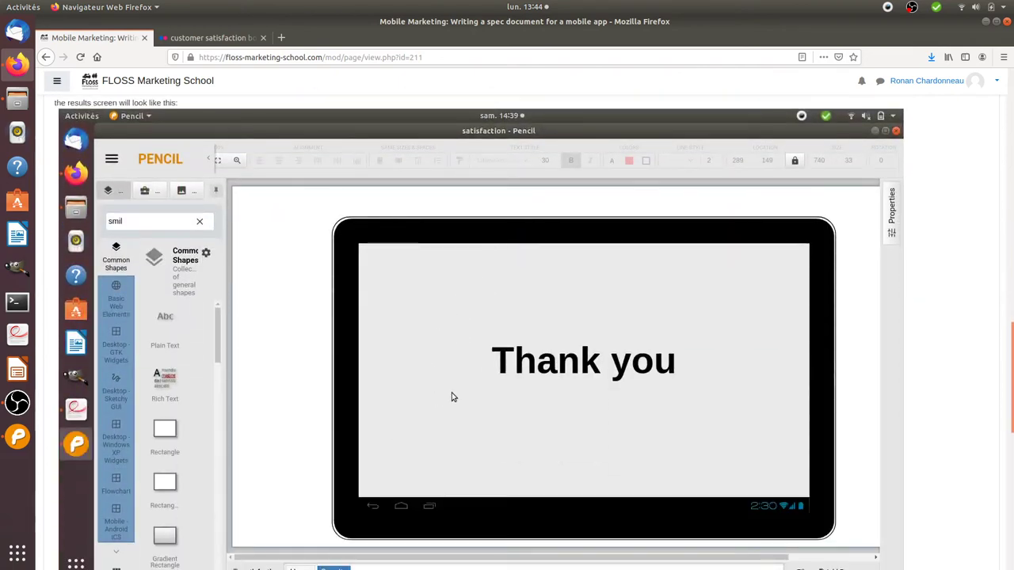
{"action": "scroll", "coordinate": [462, 410], "scroll_direction": "down", "scroll_amount": 5}
{"action": "scroll", "coordinate": [232, 290], "scroll_direction": "down", "scroll_amount": 2}
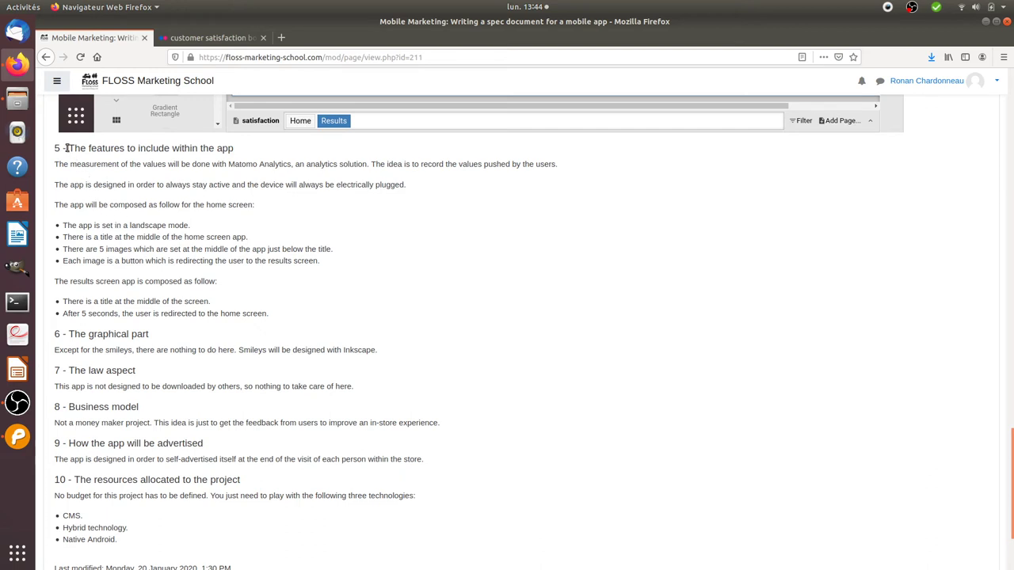
{"action": "left_click_drag", "start_coordinate": [66, 148], "coordinate": [231, 148]}
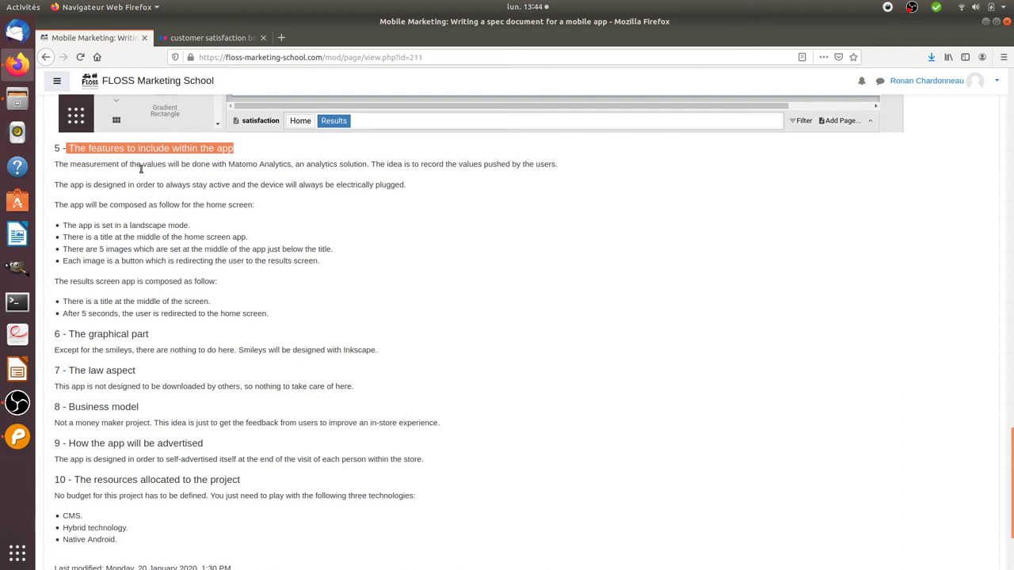
{"action": "left_click_drag", "start_coordinate": [226, 165], "coordinate": [287, 165]}
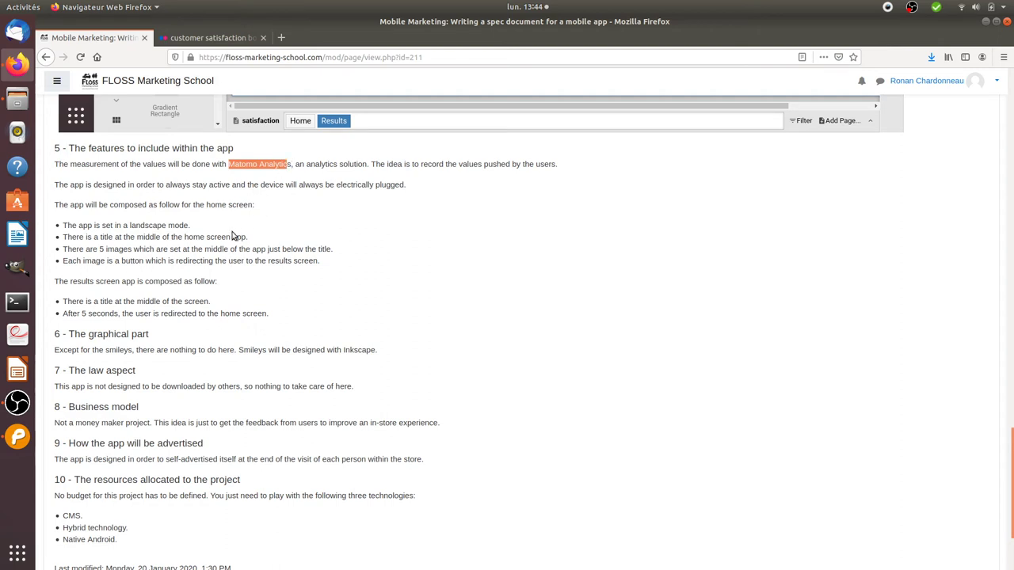
{"action": "left_click", "coordinate": [117, 237]}
{"action": "left_click_drag", "start_coordinate": [64, 225], "coordinate": [320, 260]}
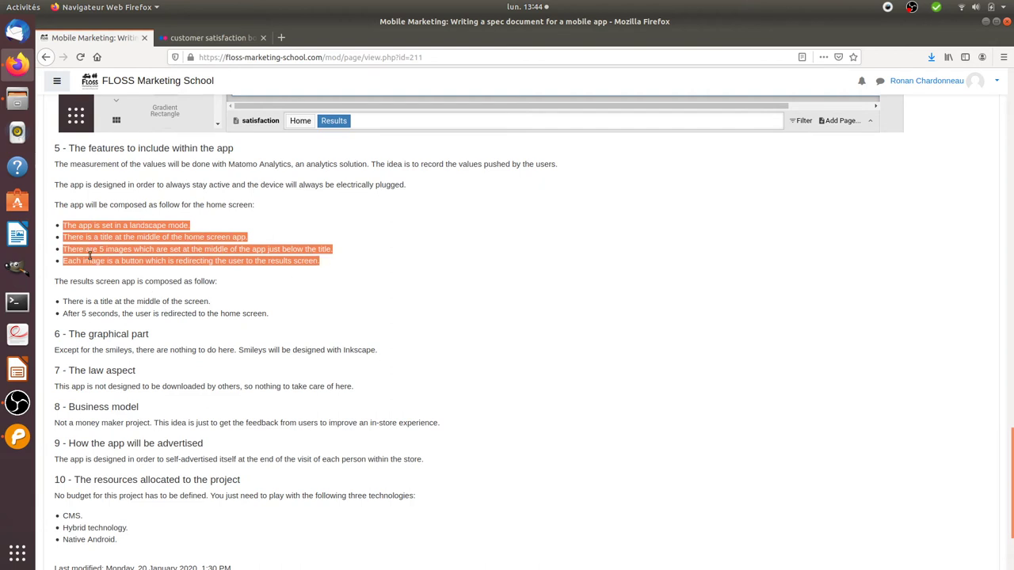
{"action": "left_click", "coordinate": [112, 283]}
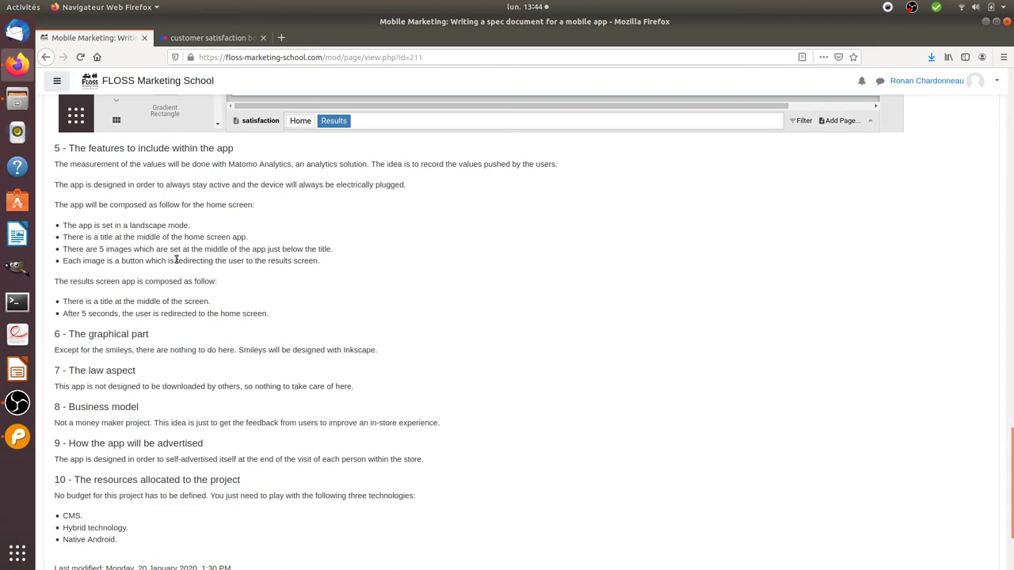
{"action": "scroll", "coordinate": [163, 323], "scroll_direction": "down", "scroll_amount": 3}
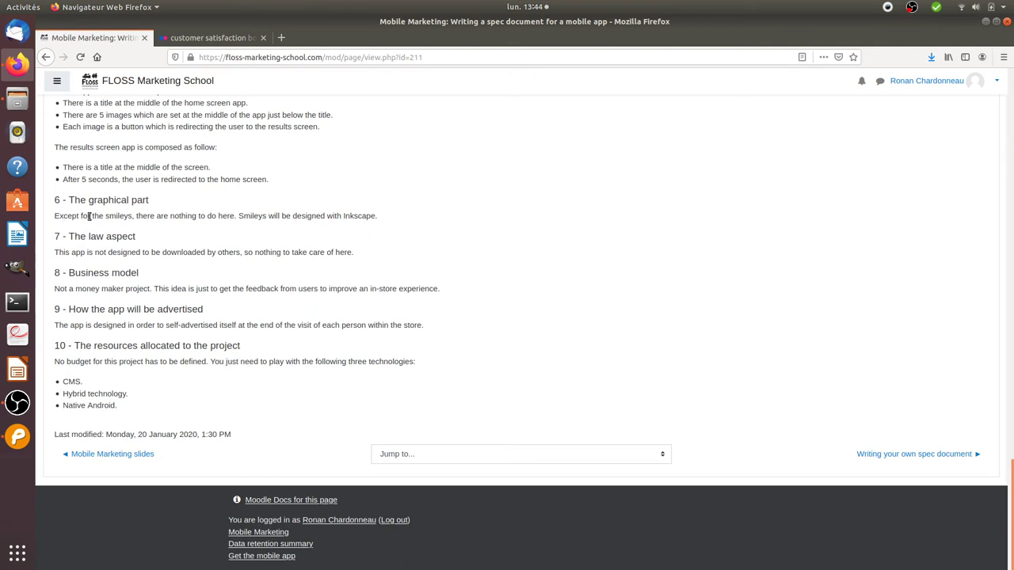
{"action": "left_click_drag", "start_coordinate": [91, 216], "coordinate": [127, 215]}
{"action": "left_click", "coordinate": [119, 225]}
{"action": "left_click_drag", "start_coordinate": [56, 251], "coordinate": [360, 255]}
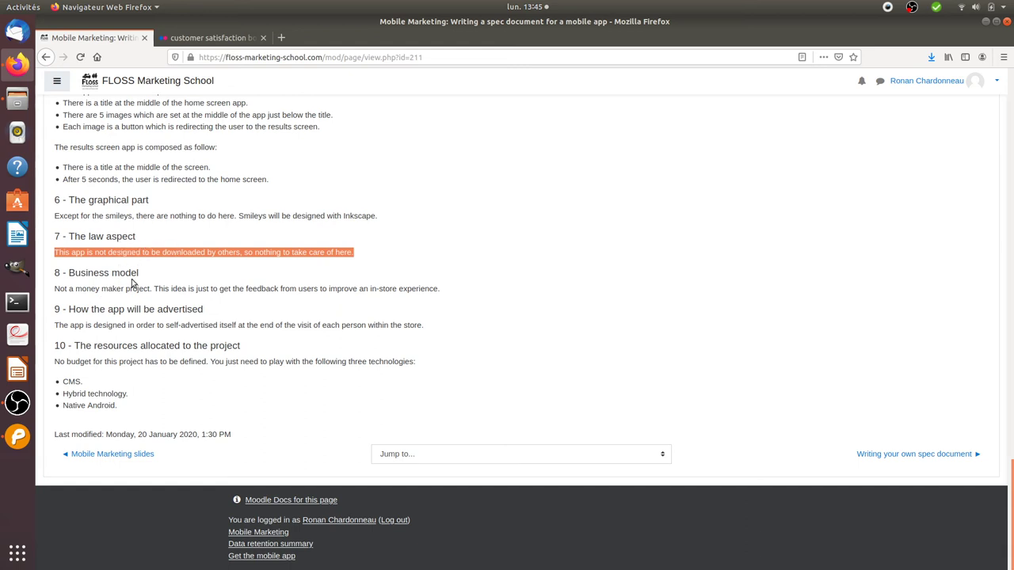
{"action": "left_click_drag", "start_coordinate": [55, 289], "coordinate": [145, 288]}
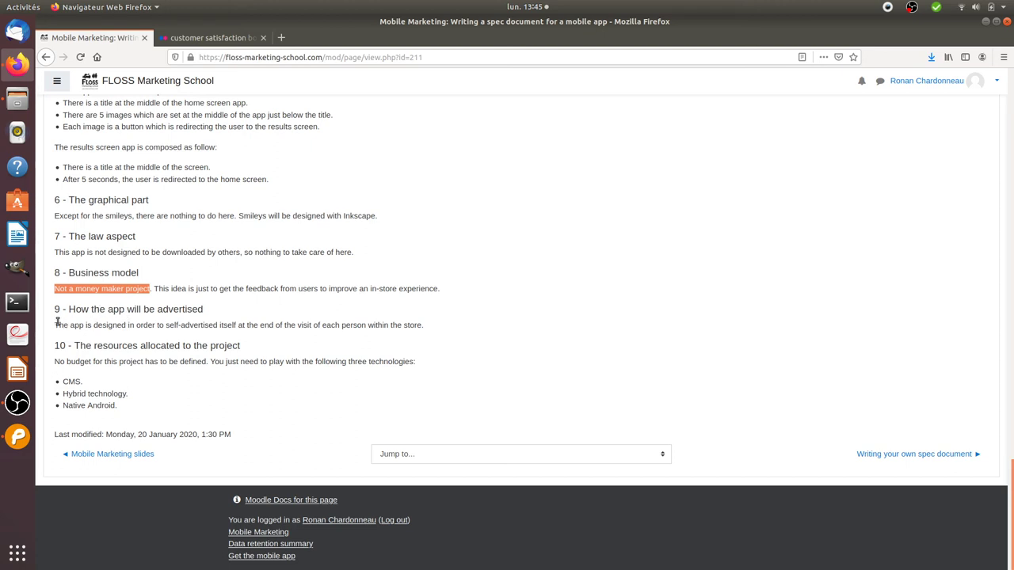
{"action": "left_click_drag", "start_coordinate": [55, 309], "coordinate": [204, 310]}
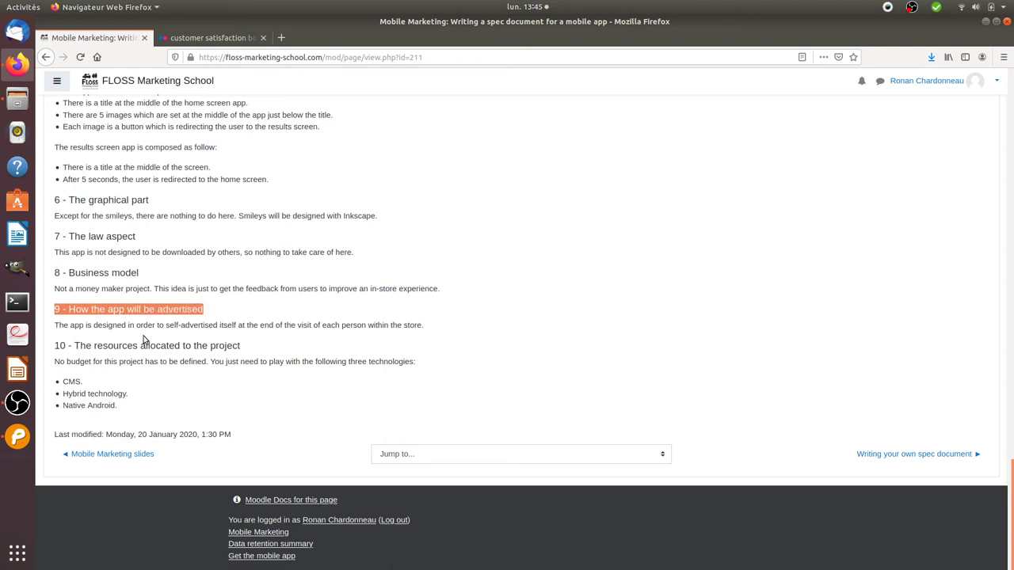
{"action": "left_click_drag", "start_coordinate": [165, 325], "coordinate": [218, 329]}
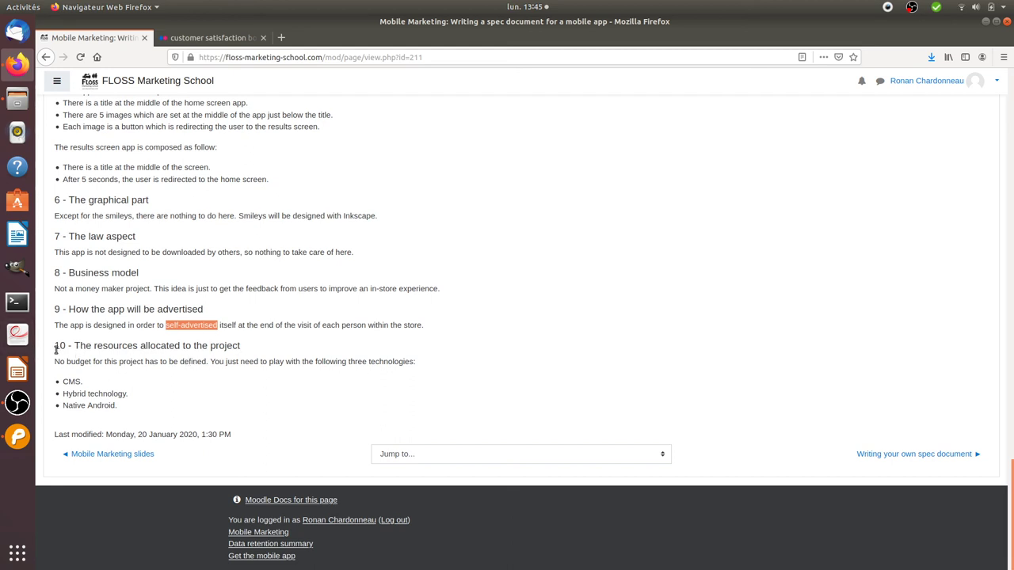
{"action": "left_click_drag", "start_coordinate": [55, 349], "coordinate": [252, 350]}
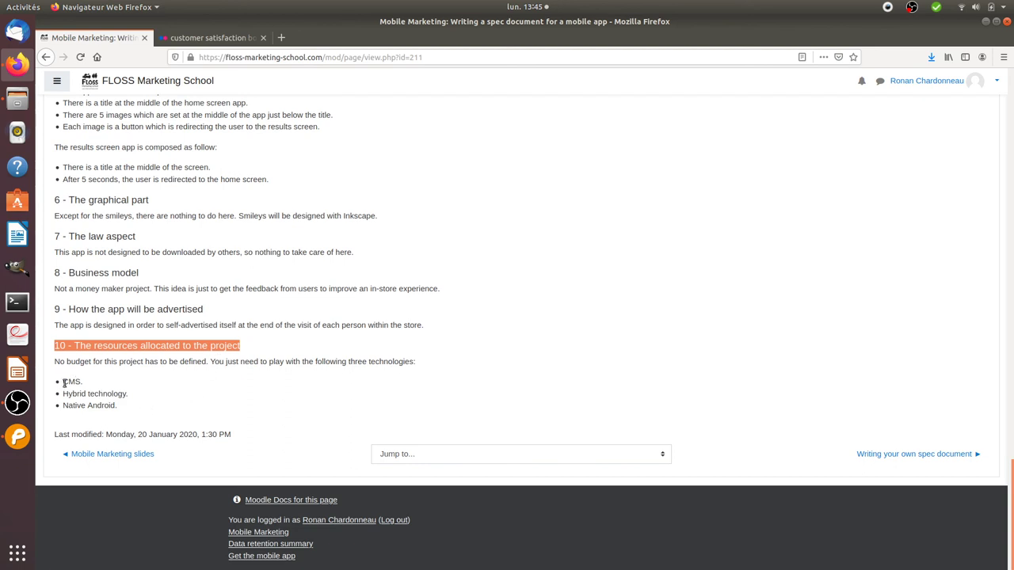
{"action": "left_click_drag", "start_coordinate": [63, 384], "coordinate": [131, 396]}
{"action": "left_click_drag", "start_coordinate": [64, 402], "coordinate": [119, 406]}
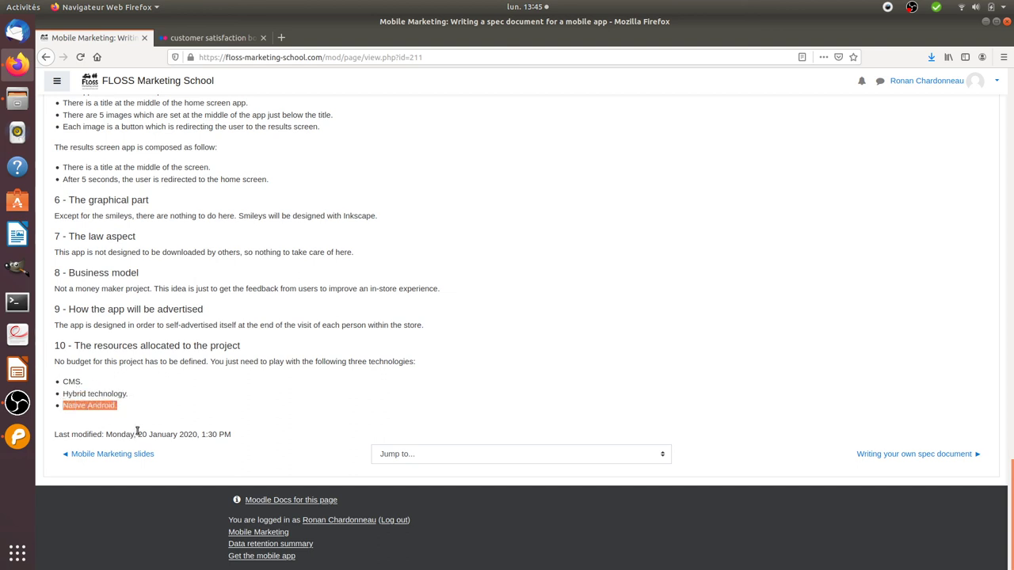
{"action": "left_click", "coordinate": [71, 420]}
{"action": "scroll", "coordinate": [95, 416], "scroll_direction": "up", "scroll_amount": 15}
{"action": "scroll", "coordinate": [175, 380], "scroll_direction": "up", "scroll_amount": 15}
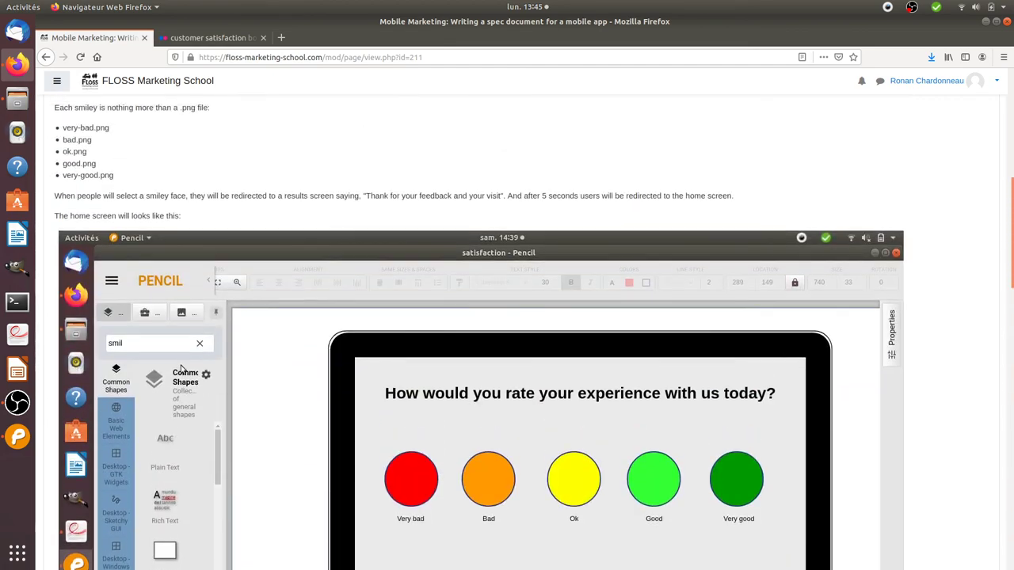